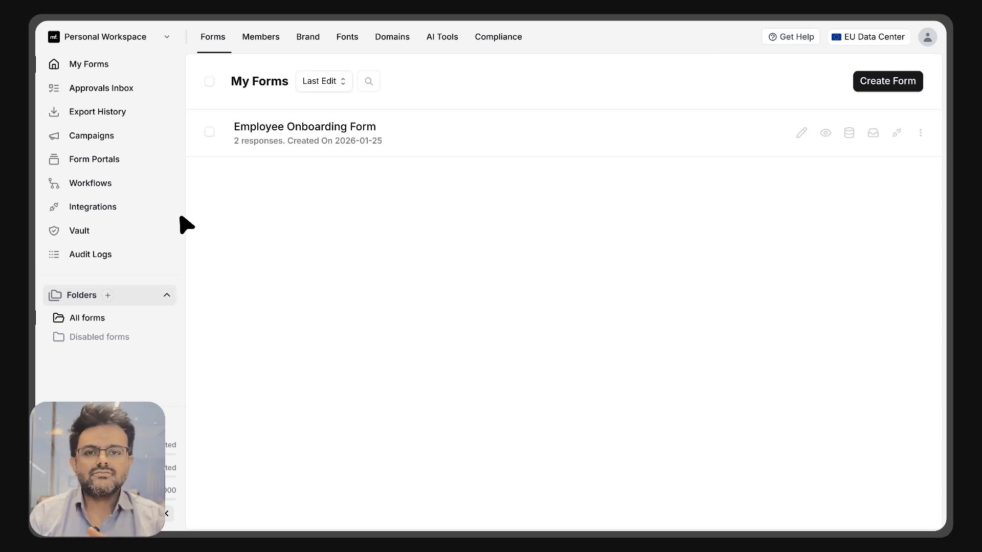
# - Find Salesforce among the workspace integrations and open its configuration for connecting an account
pyautogui.click(161, 213)
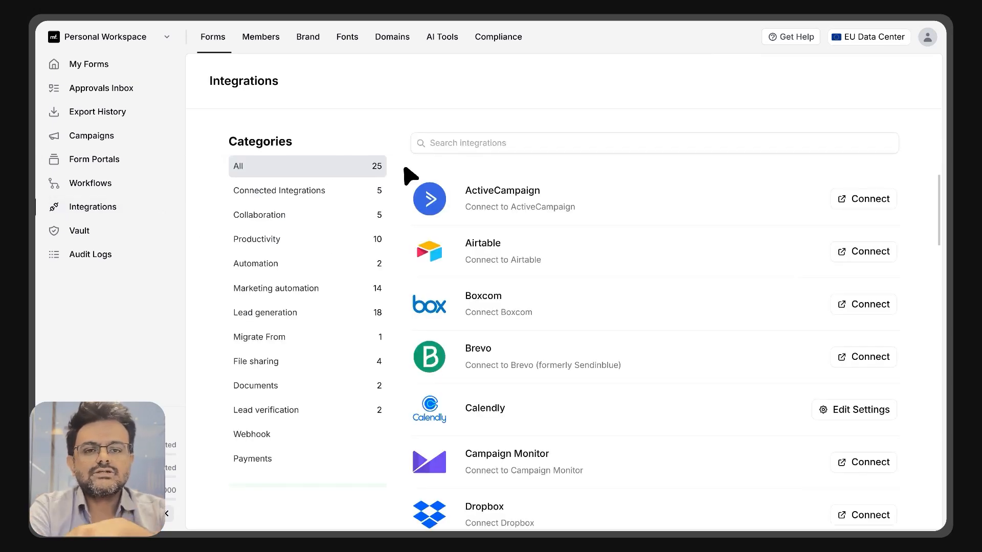
pyautogui.click(498, 150)
pyautogui.write('salesforce')
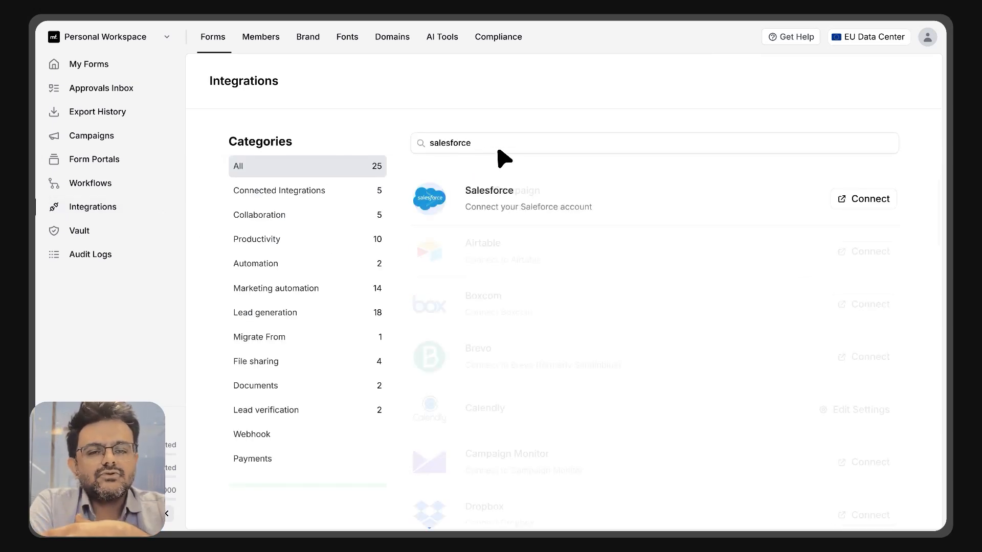
pyautogui.click(839, 204)
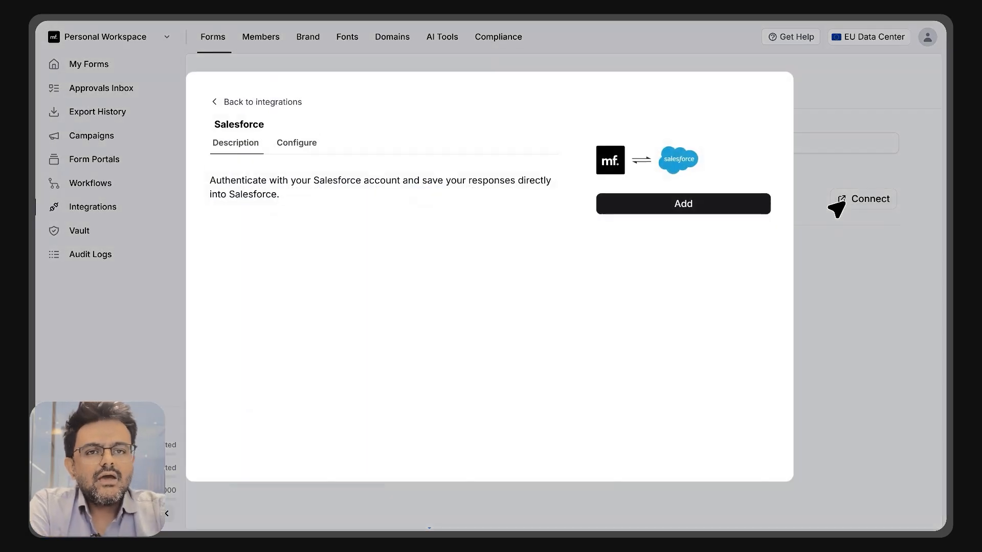
pyautogui.click(279, 128)
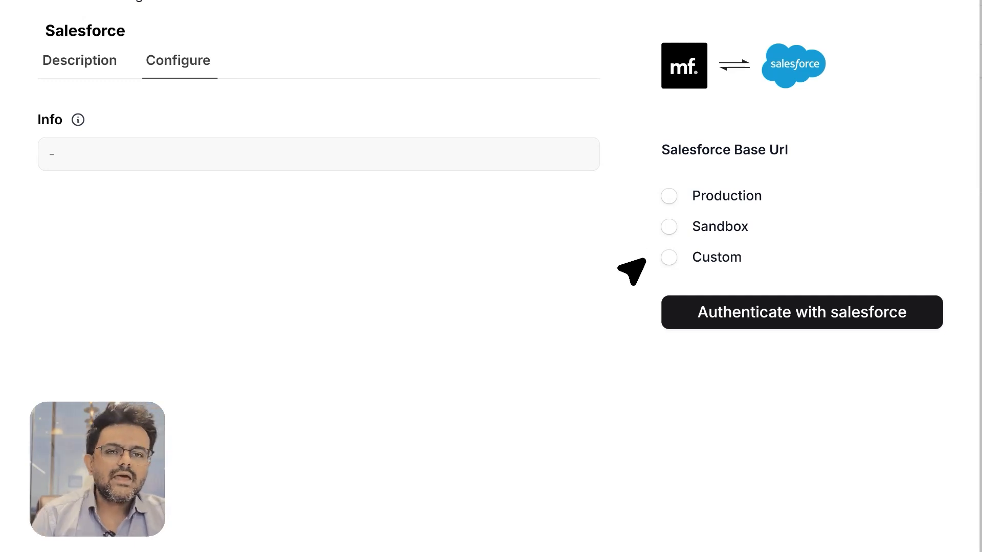
# - Choose Production as the Salesforce base URL and authenticate with the account's username and password
pyautogui.click(668, 196)
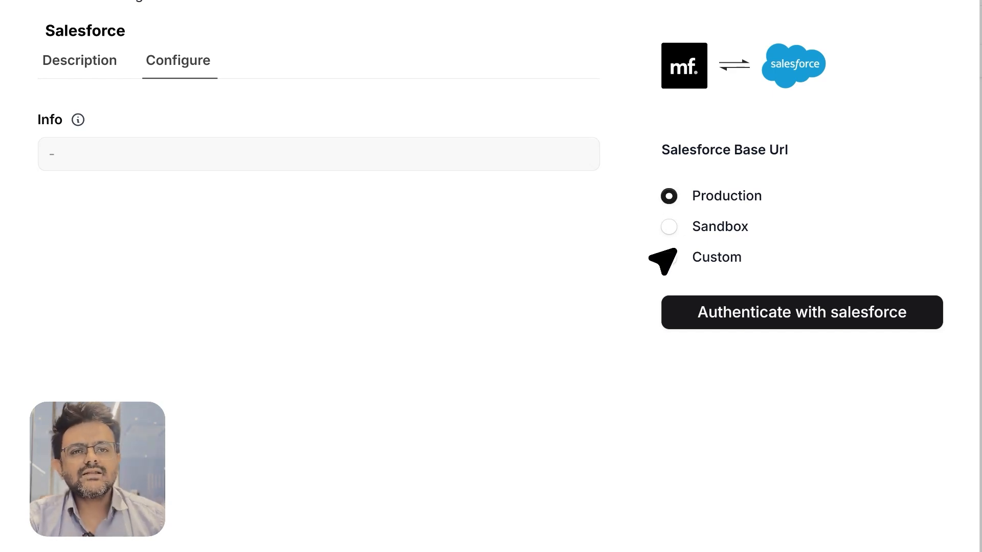
pyautogui.click(691, 324)
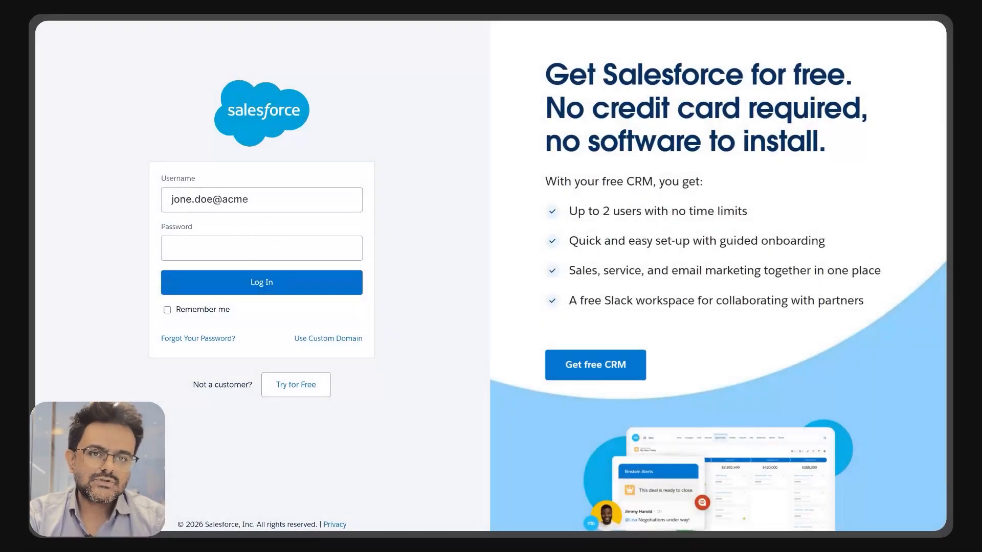
pyautogui.write('corp.com')
pyautogui.press('Tab')
pyautogui.write('•••••••••••••••')
pyautogui.click(309, 289)
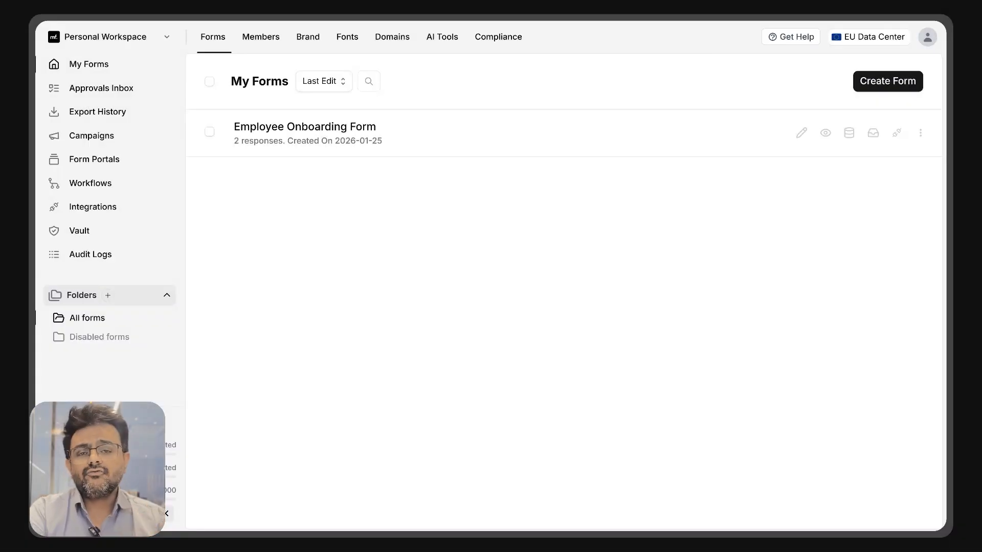
# - Start a new English form based on Salesforce and open its list of Salesforce objects
pyautogui.click(875, 88)
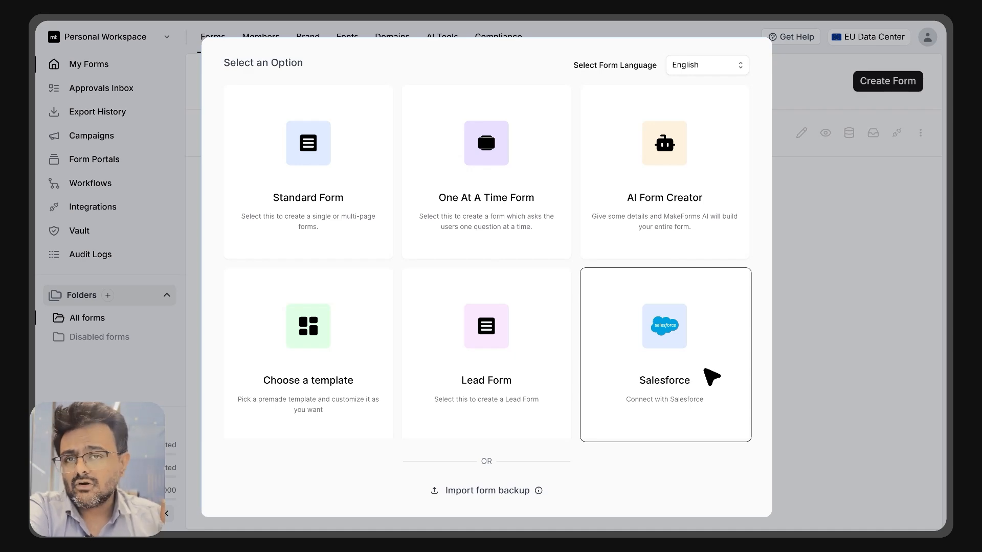
pyautogui.click(712, 377)
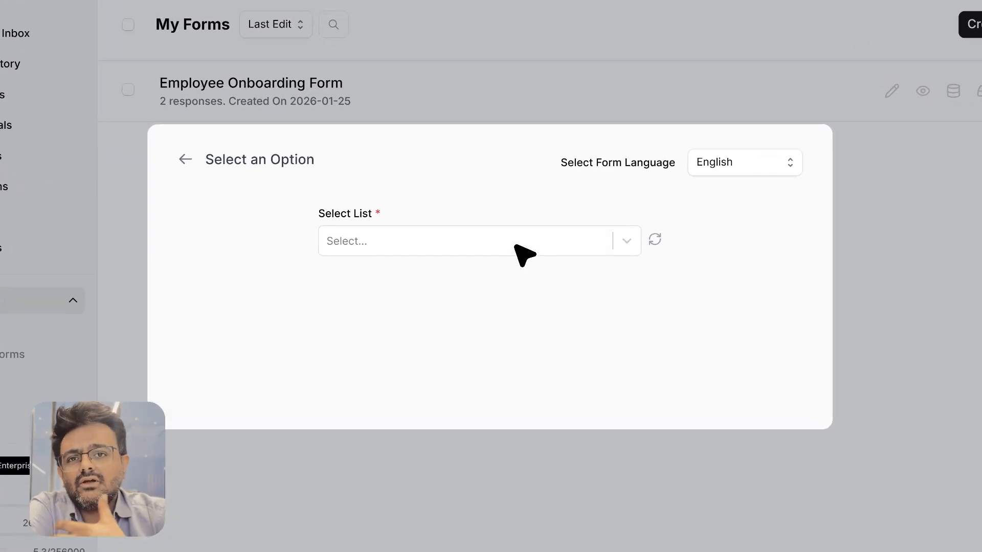
pyautogui.click(518, 248)
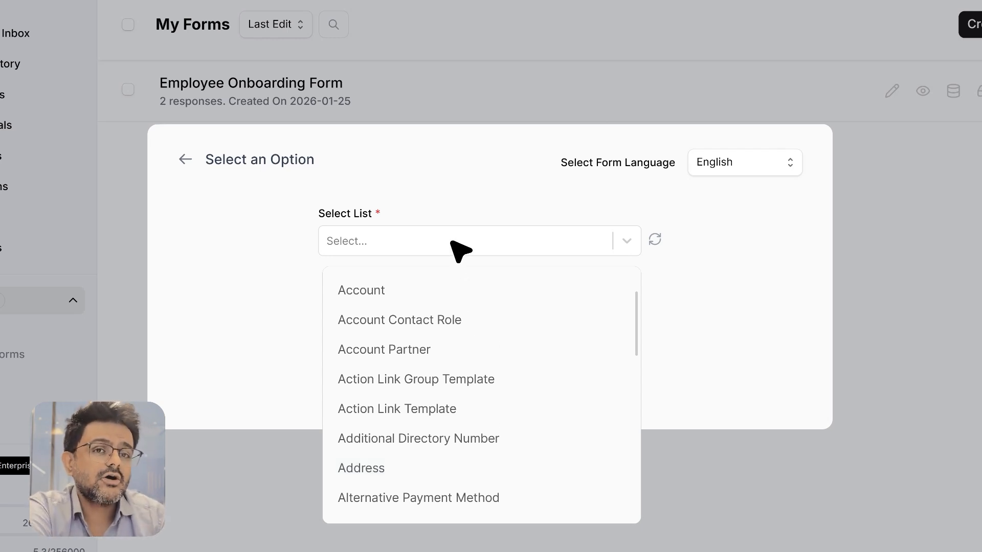
# - Search the Salesforce object list for Customer and for record types, clearing each search term
pyautogui.write('Customer')
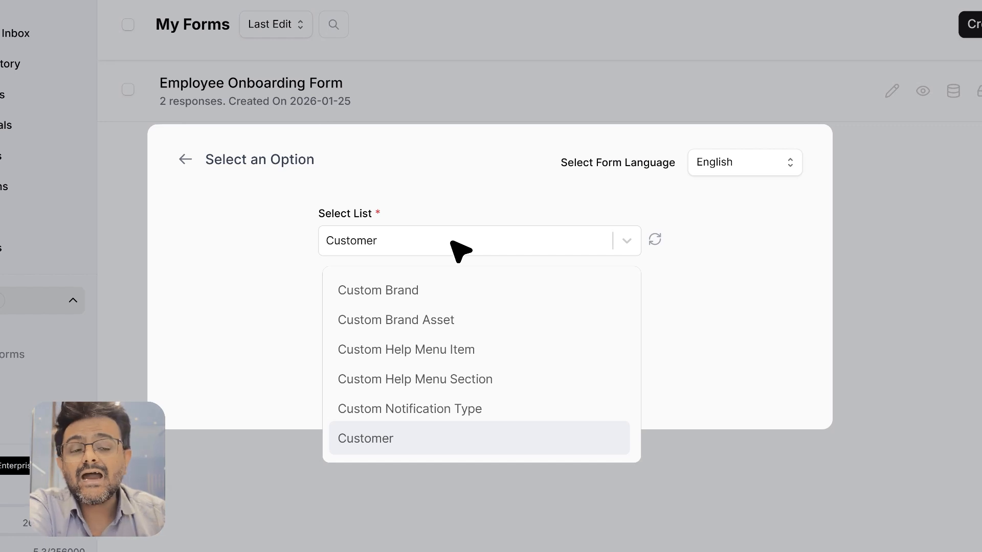
pyautogui.press('BackSpace')
pyautogui.press('BackSpace')
pyautogui.press('BackSpace')
pyautogui.press('BackSpace')
pyautogui.press('BackSpace')
pyautogui.press('BackSpace')
pyautogui.press('BackSpace')
pyautogui.write('record types')
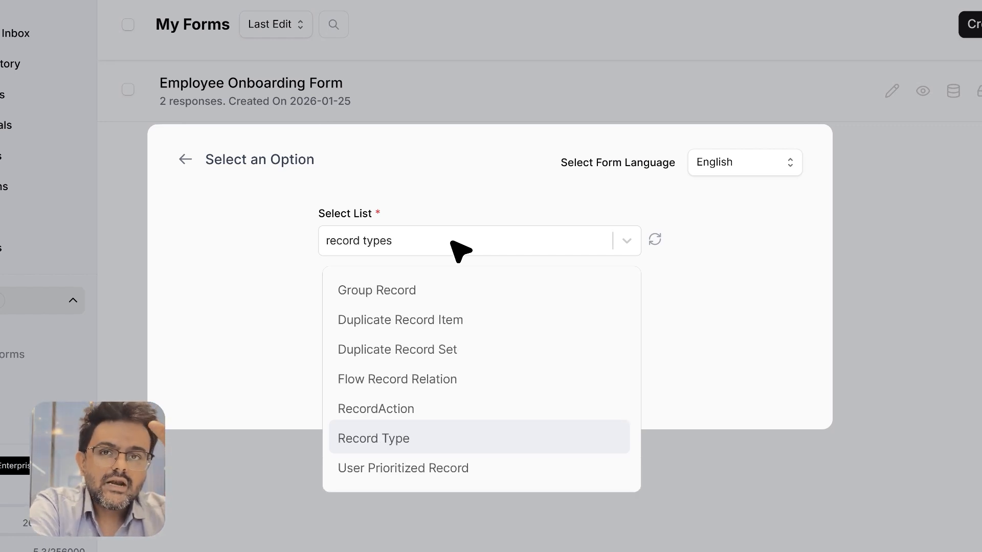
pyautogui.press('BackSpace')
pyautogui.press('BackSpace')
pyautogui.press('BackSpace')
pyautogui.press('BackSpace')
pyautogui.press('BackSpace')
pyautogui.press('BackSpace')
pyautogui.press('BackSpace')
pyautogui.press('BackSpace')
pyautogui.press('BackSpace')
pyautogui.press('BackSpace')
pyautogui.press('BackSpace')
pyautogui.press('BackSpace')
# - Choose the Lead object as the list and create the form from it
pyautogui.write('lead')
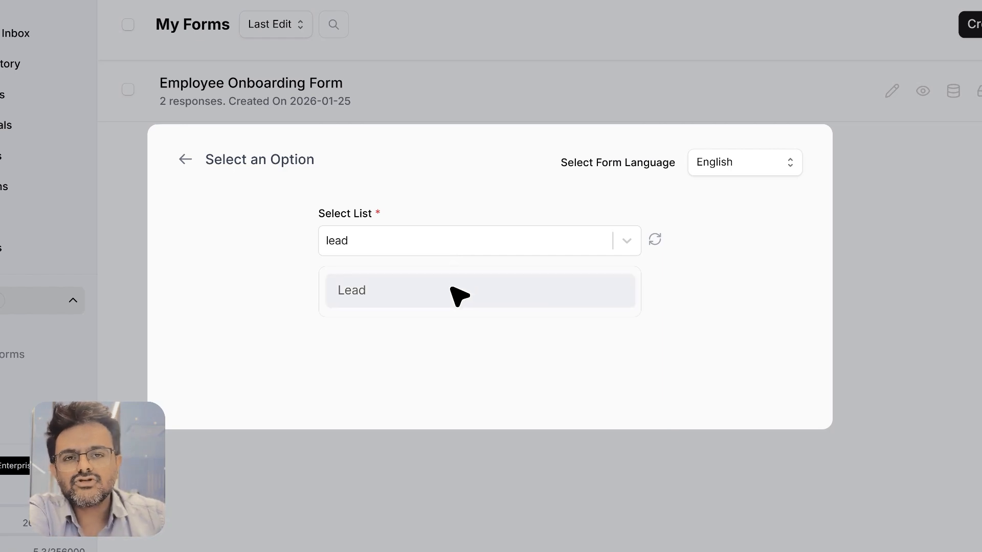
pyautogui.click(459, 295)
pyautogui.click(787, 296)
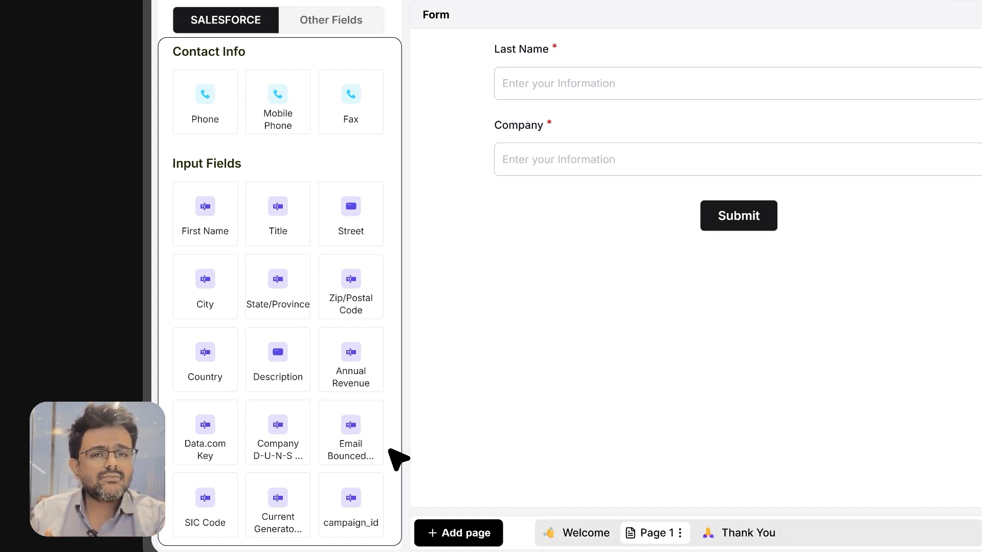
# - Look through the available Salesforce lead fields and add First Name above Last Name in the form
pyautogui.scroll(-6, 397, 436)
pyautogui.scroll(-2, 392, 255)
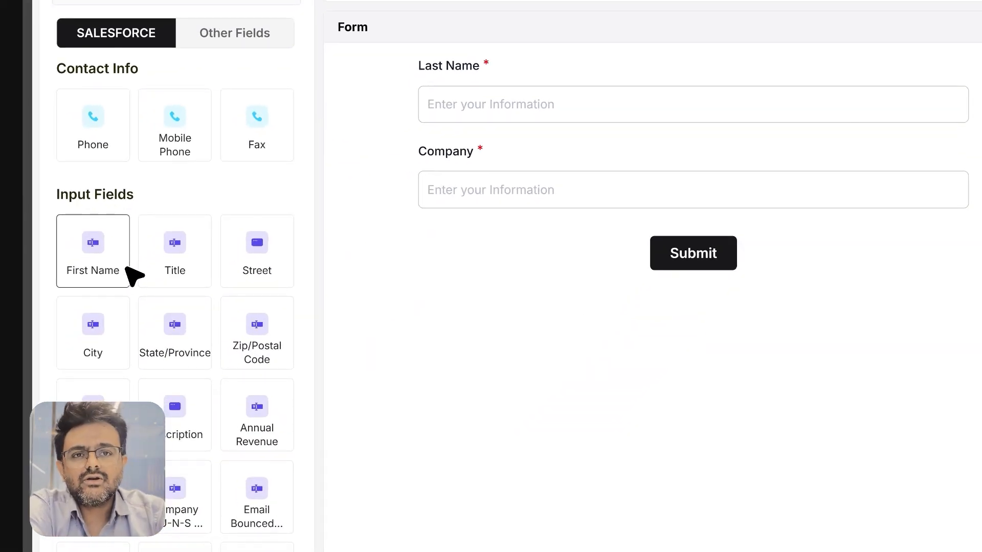
pyautogui.moveTo(128, 268); pyautogui.dragTo(595, 72)
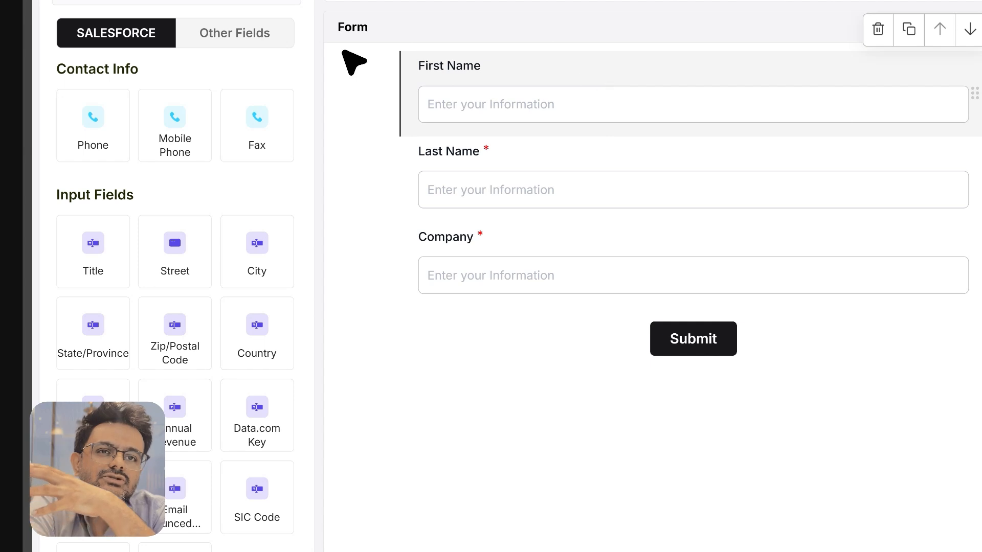
# - Review the non-Salesforce field types, return to the Salesforce fields and publish the form
pyautogui.click(287, 45)
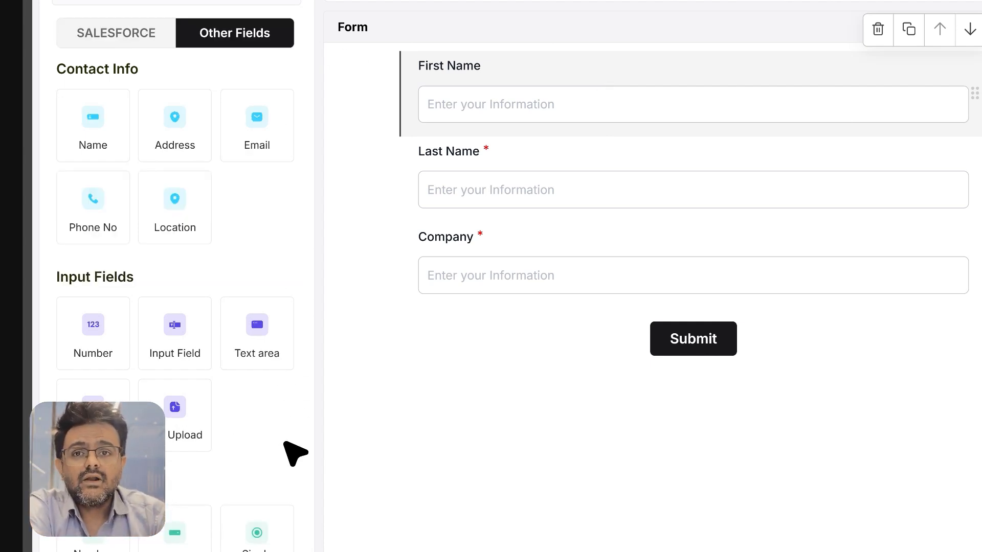
pyautogui.click(147, 48)
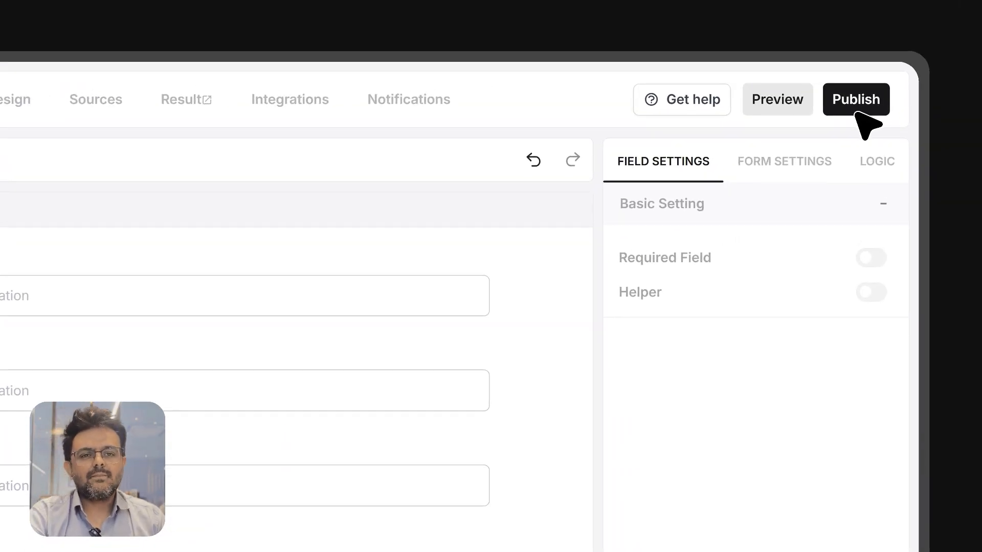
pyautogui.click(860, 115)
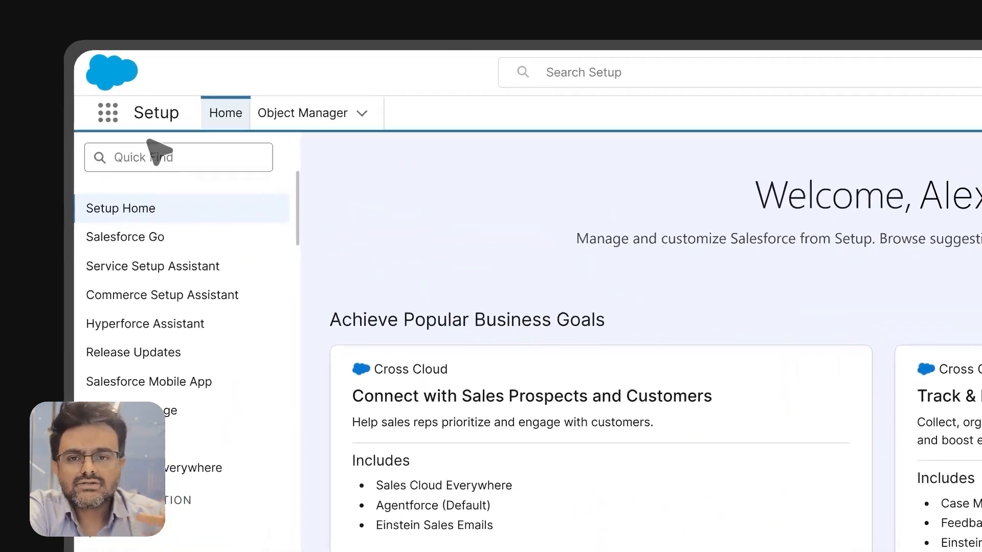
# - In Salesforce, find Leads through the App Launcher and open the lead record for the company Acmecorp
pyautogui.click(106, 85)
pyautogui.click(176, 202)
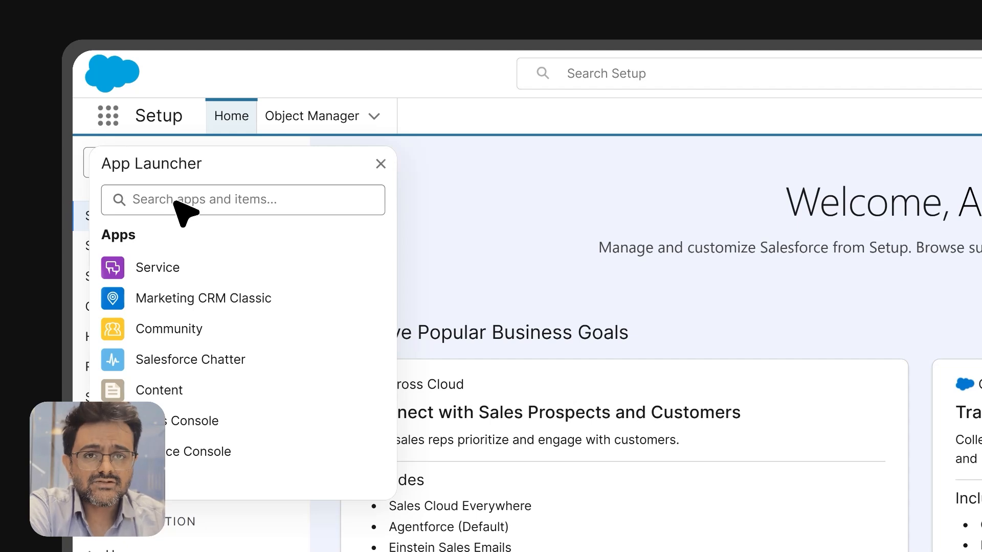
pyautogui.write('Leads')
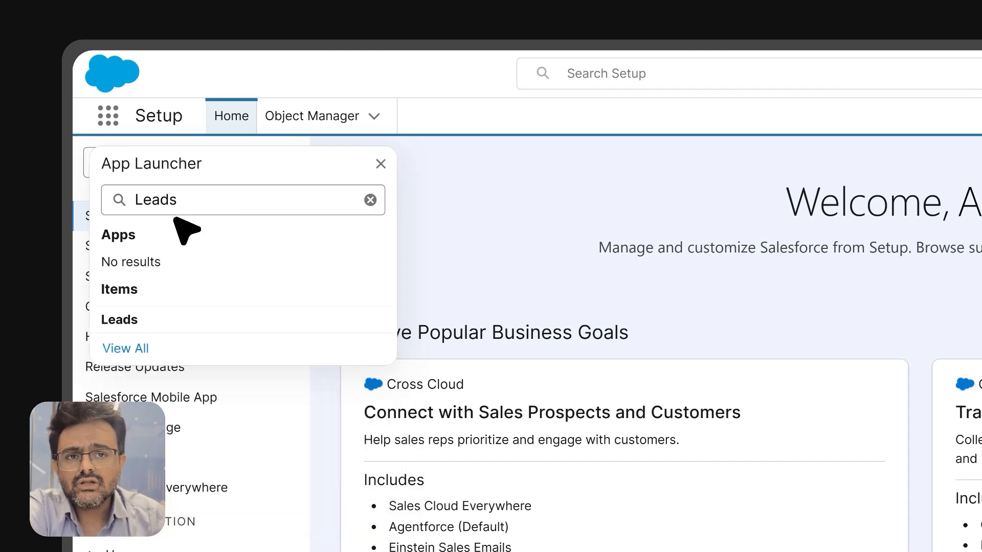
pyautogui.click(177, 321)
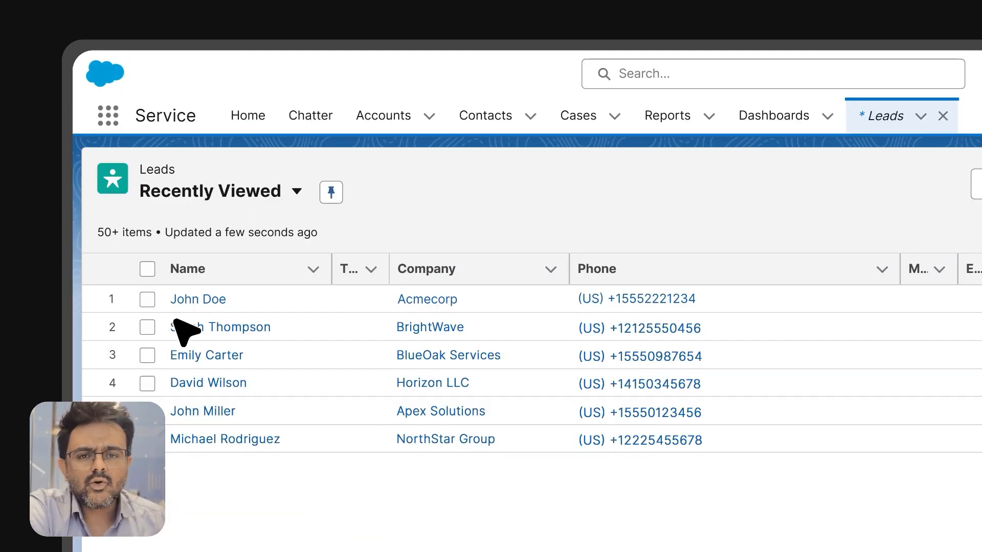
pyautogui.click(205, 301)
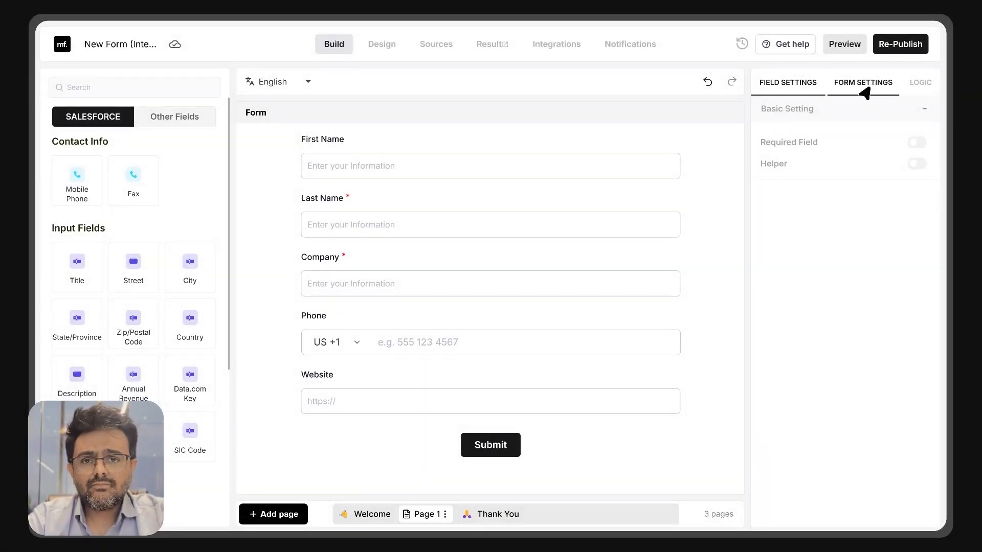
# - Back in MakeForms, enable Allow Response Edit in the form settings and re-publish the form
pyautogui.click(864, 91)
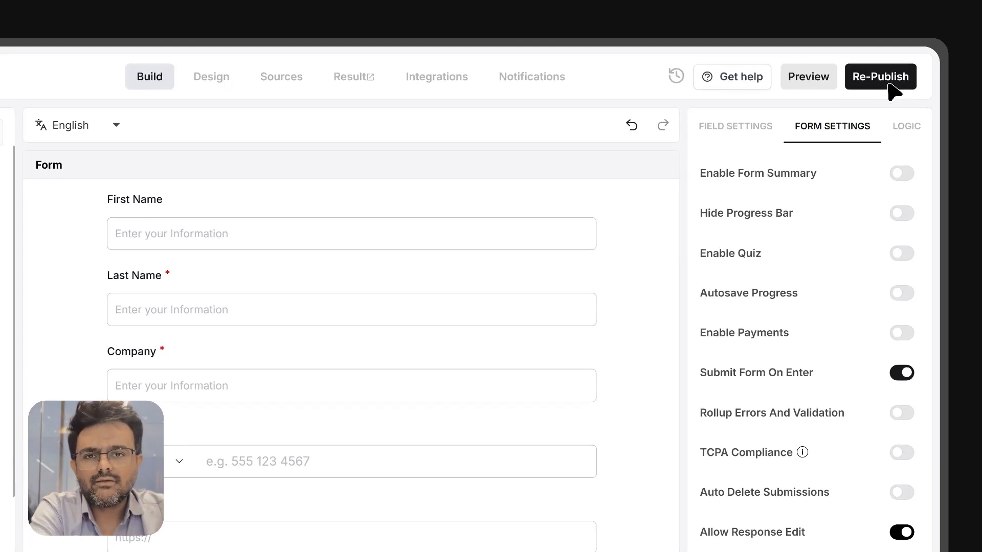
pyautogui.click(889, 86)
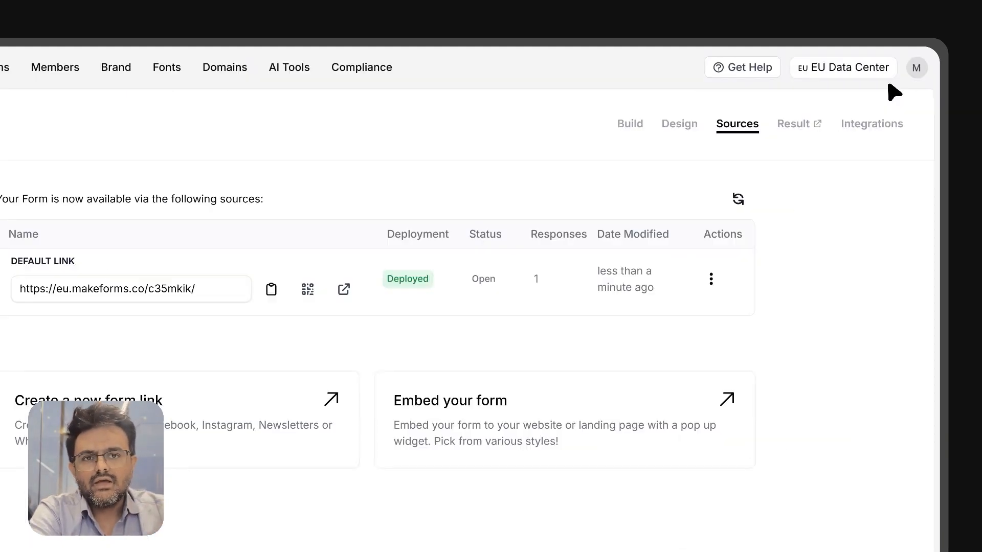
# - Turn on Update Record on Edit in the form's Salesforce integration
pyautogui.click(873, 127)
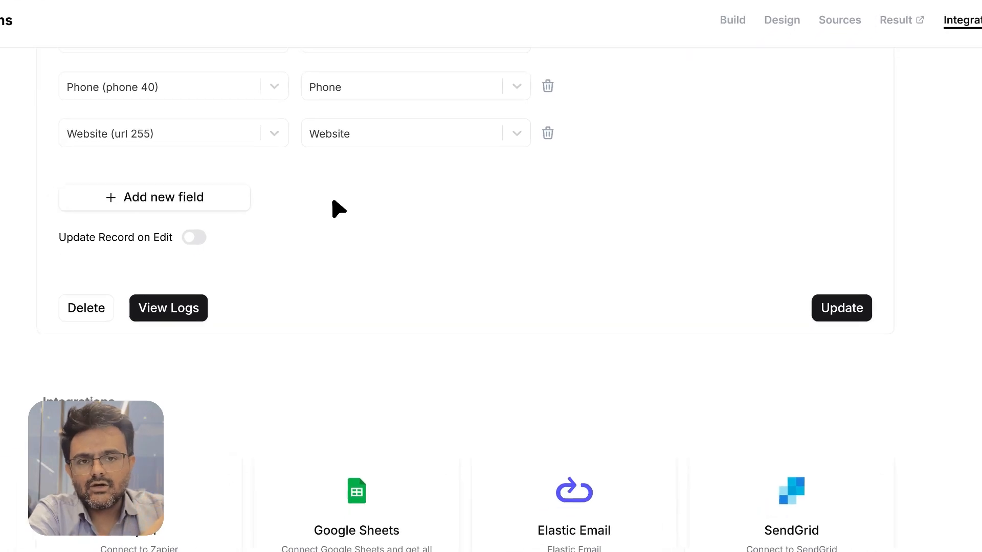
pyautogui.click(222, 209)
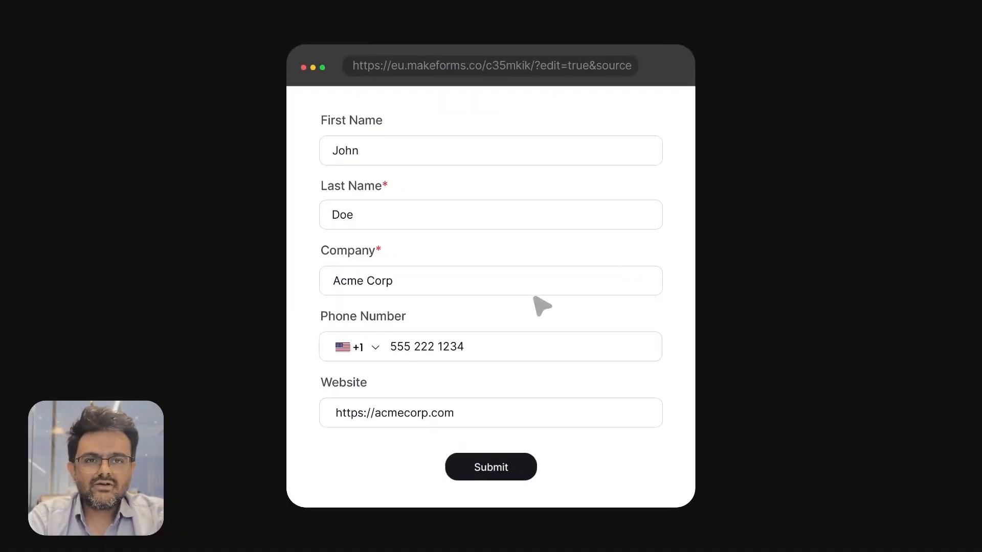
# - Edit the company name in the response's pre-filled edit form and submit the response again
pyautogui.press('BackSpace')
pyautogui.press('BackSpace')
pyautogui.press('BackSpace')
pyautogui.press('BackSpace')
pyautogui.press('BackSpace')
pyautogui.press('BackSpace')
pyautogui.press('BackSpace')
pyautogui.press('BackSpace')
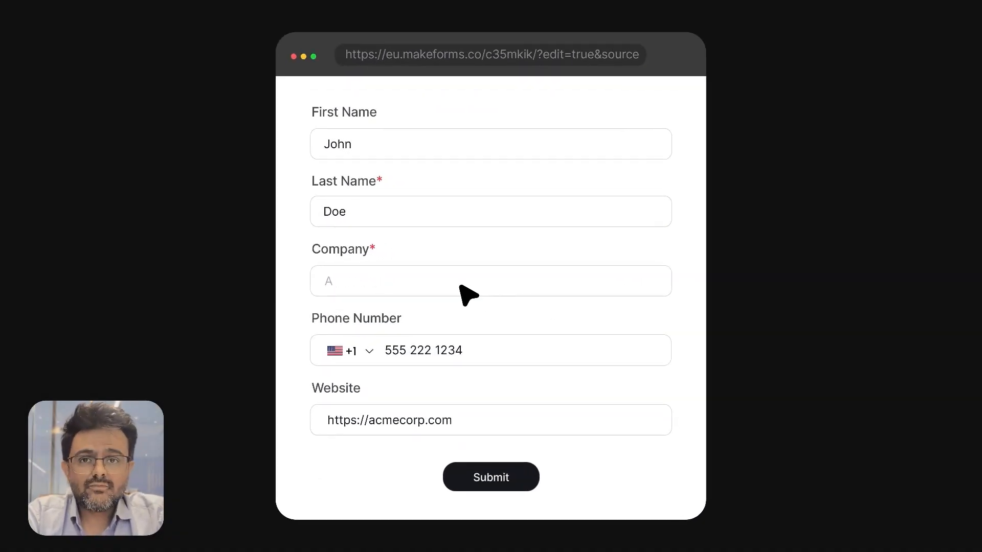
pyautogui.click(535, 479)
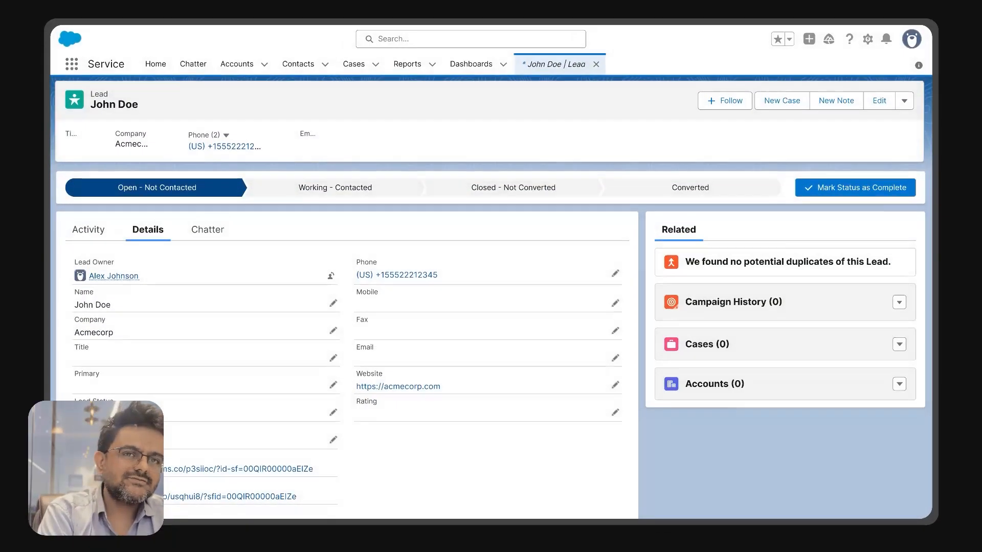